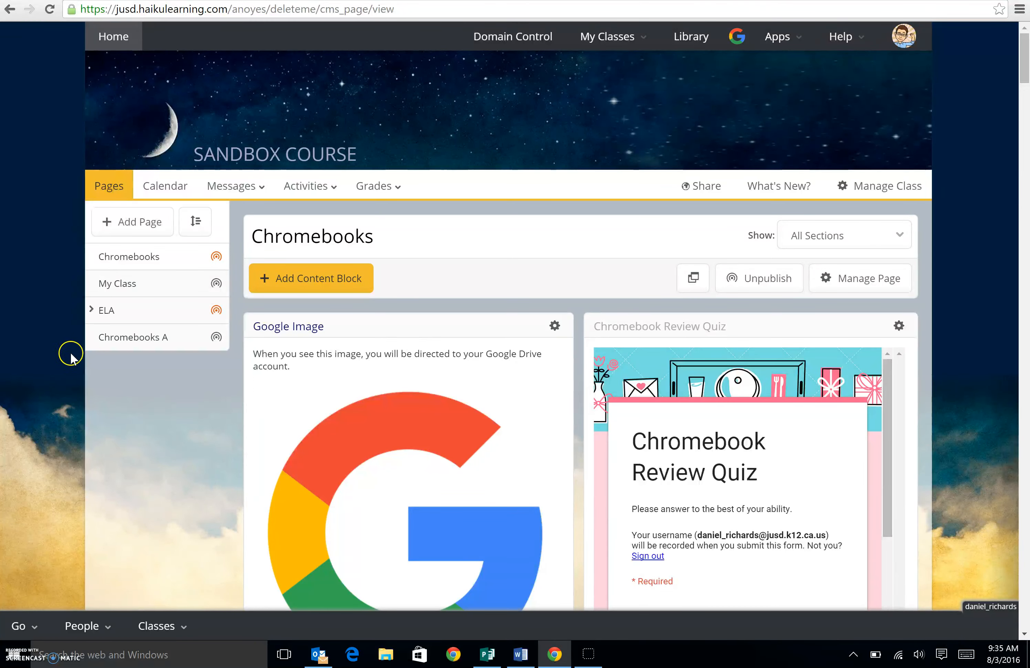
Look through the content blocks on the Sandbox Course's Chromebooks page
scroll(487, 249, down, 10)
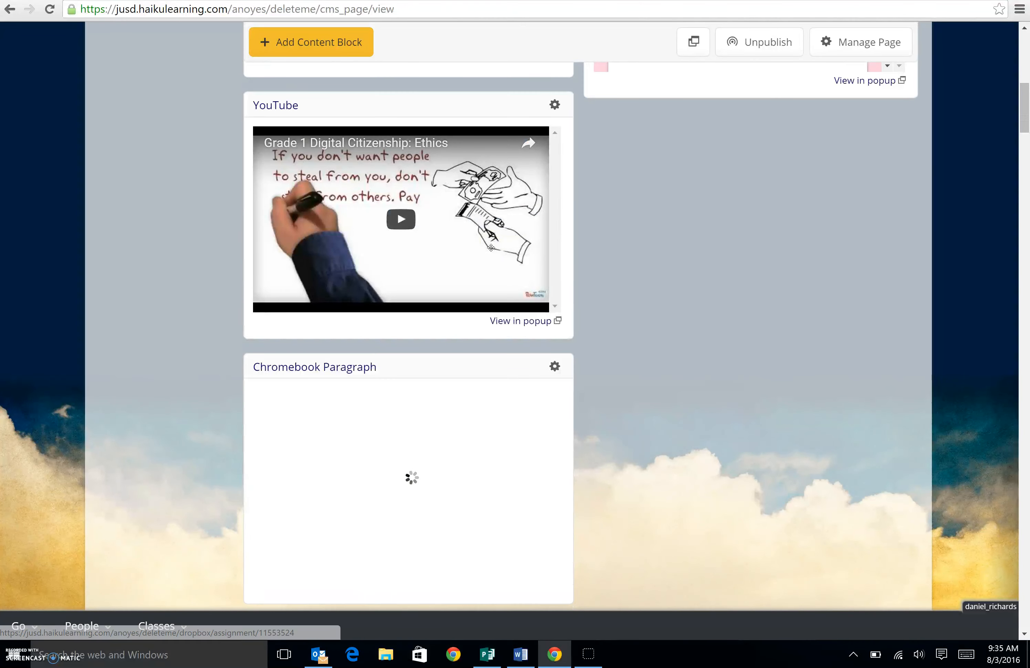
click(707, 362)
scroll(707, 362, down, 10)
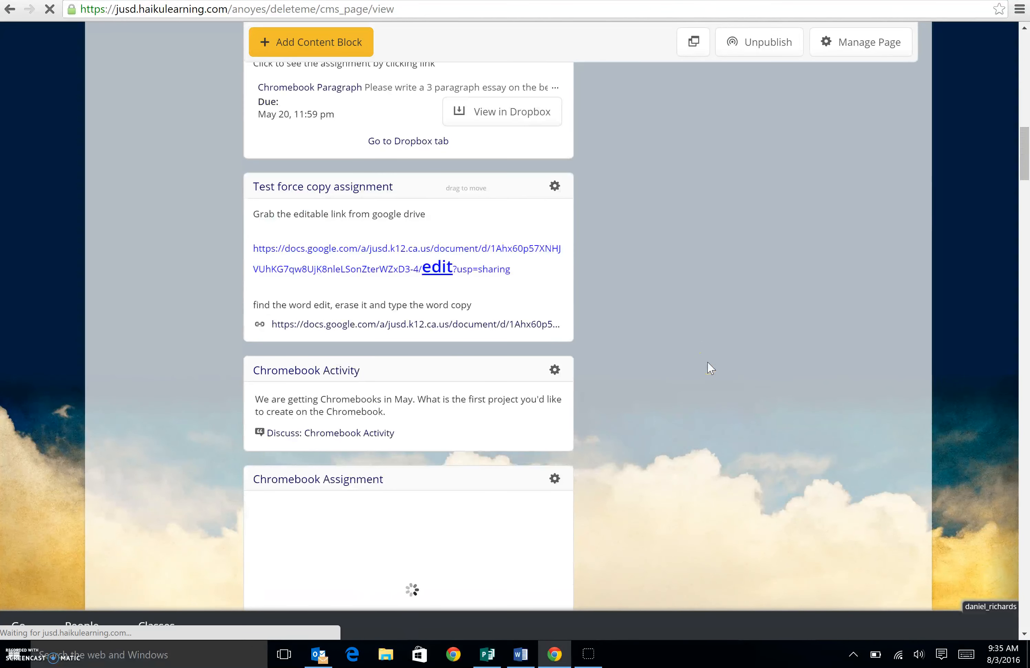
scroll(372, 167, down, 7)
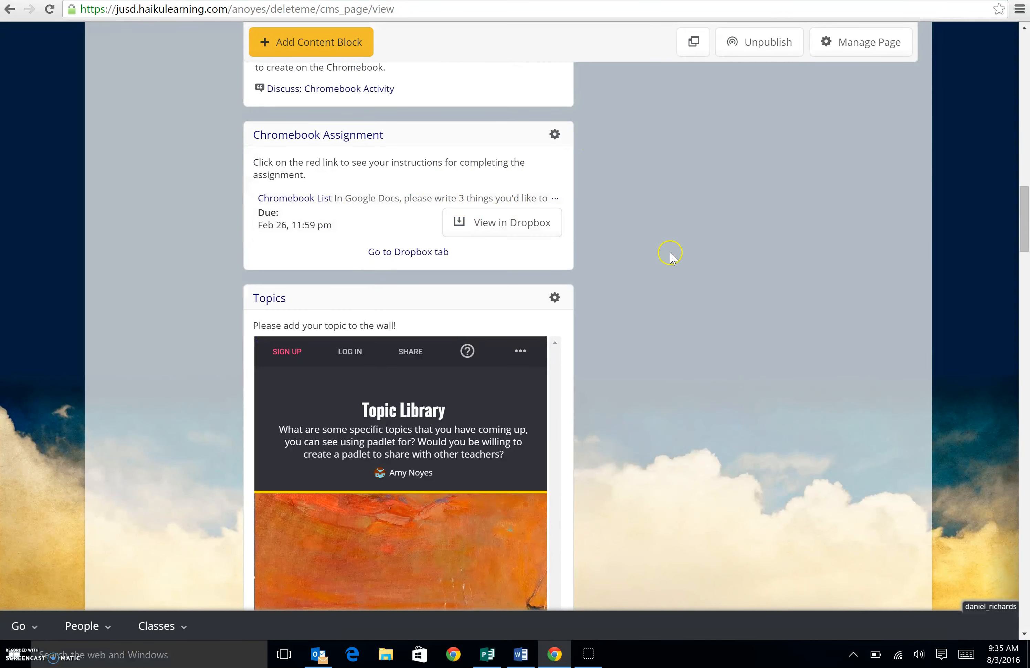
scroll(644, 284, up, 10)
scroll(644, 284, up, 10)
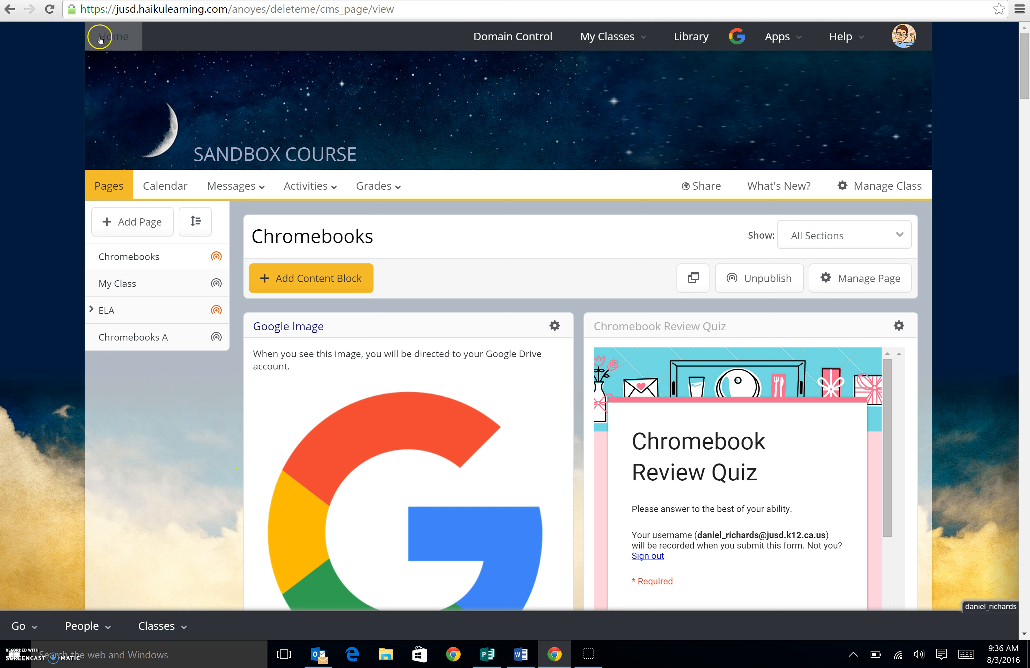
Create a new class named Master Class with the default settings, no schedule and no template
click(122, 36)
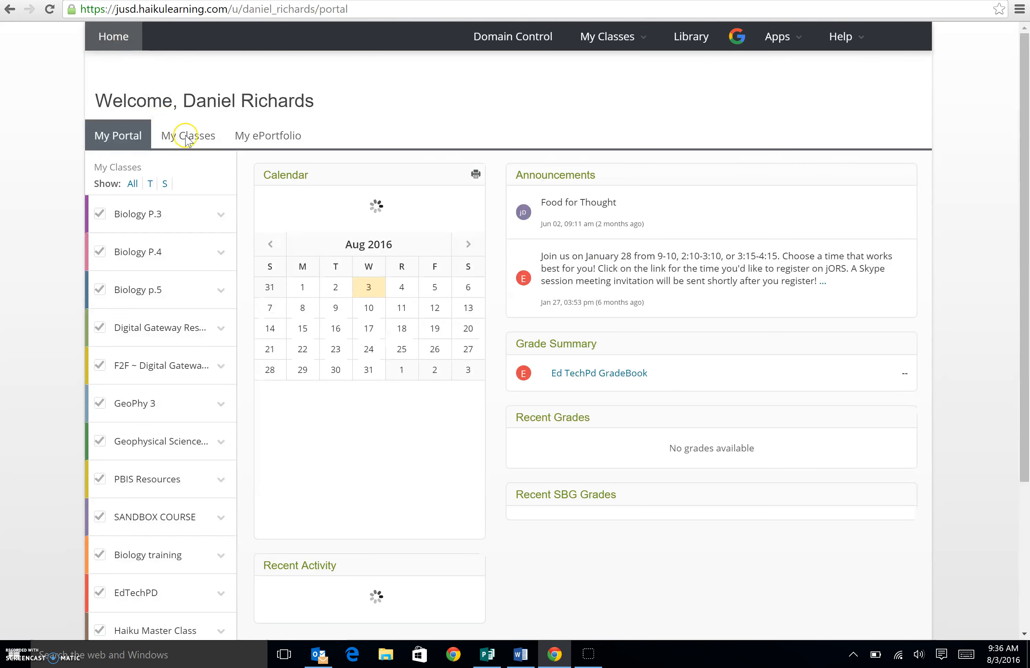
click(194, 136)
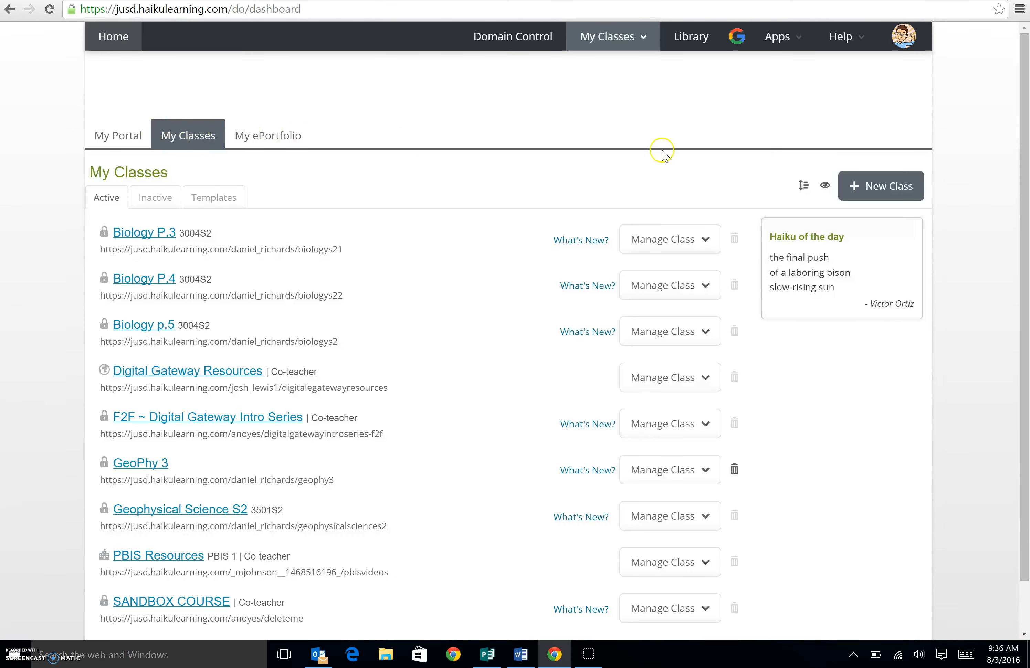
click(891, 193)
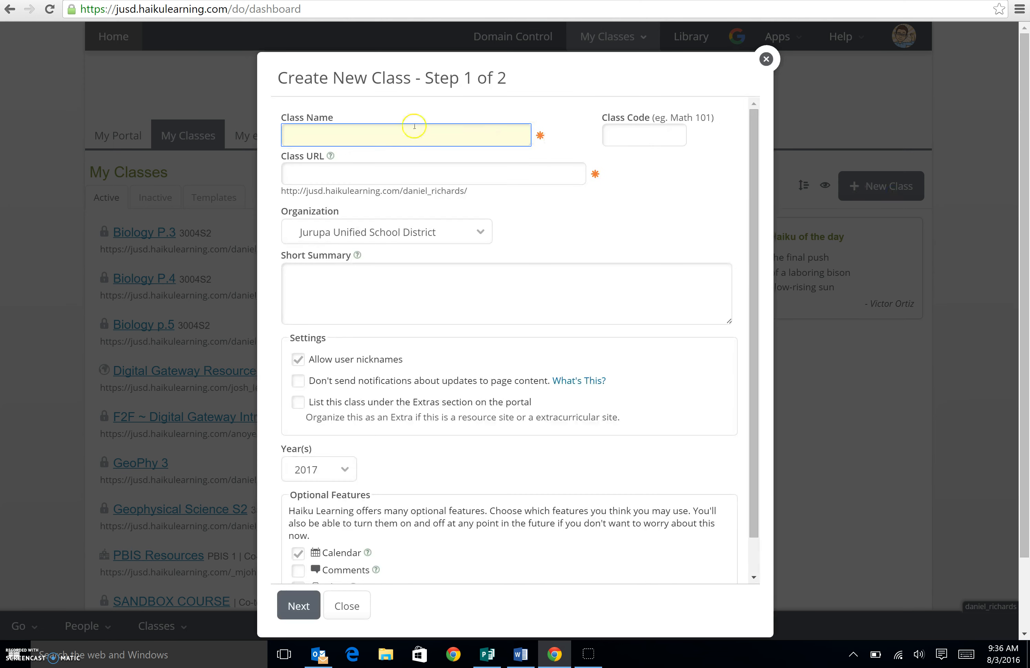
click(328, 133)
text(MastrerClass)
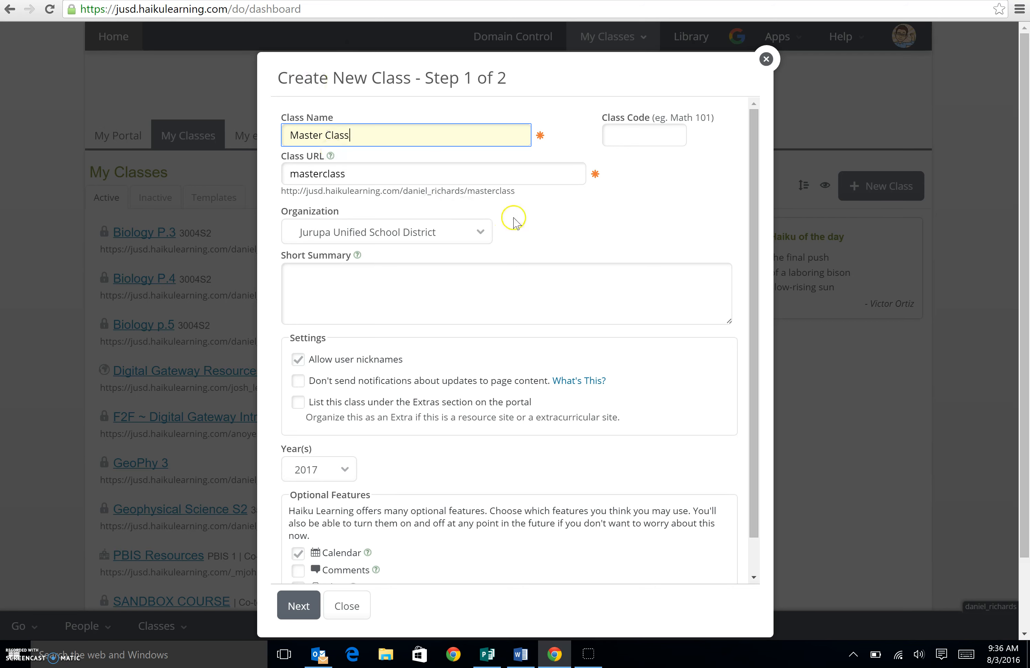
scroll(507, 226, down, 3)
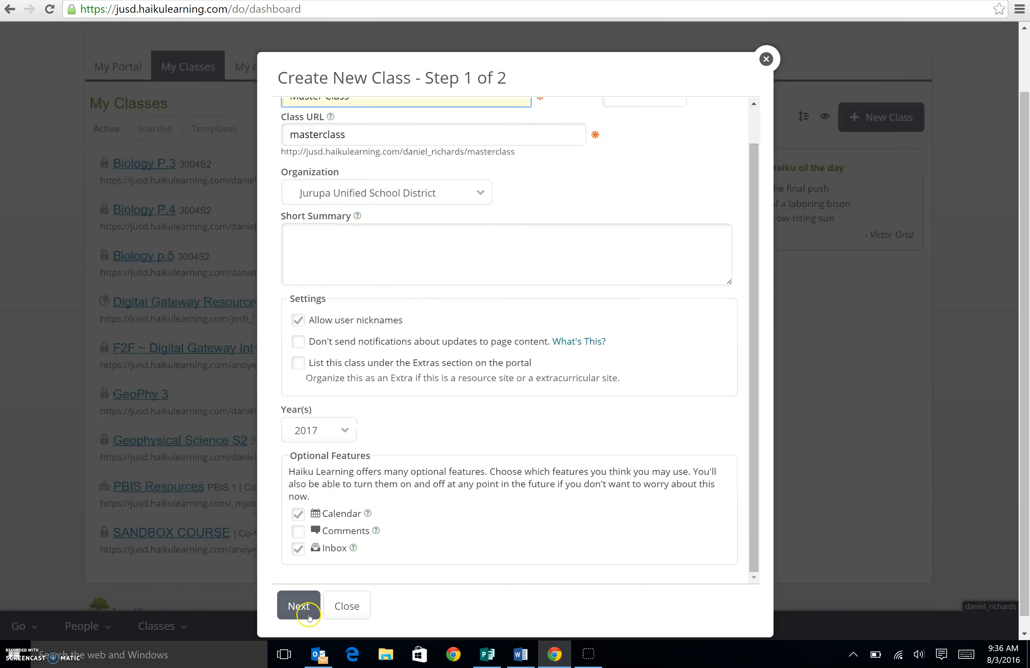
click(299, 606)
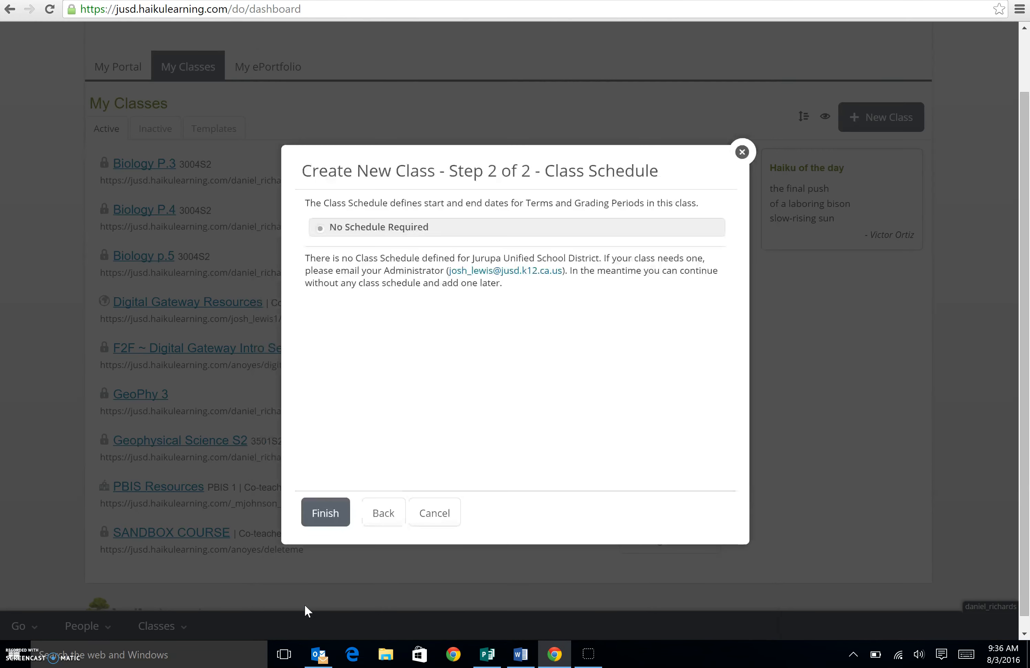
click(341, 516)
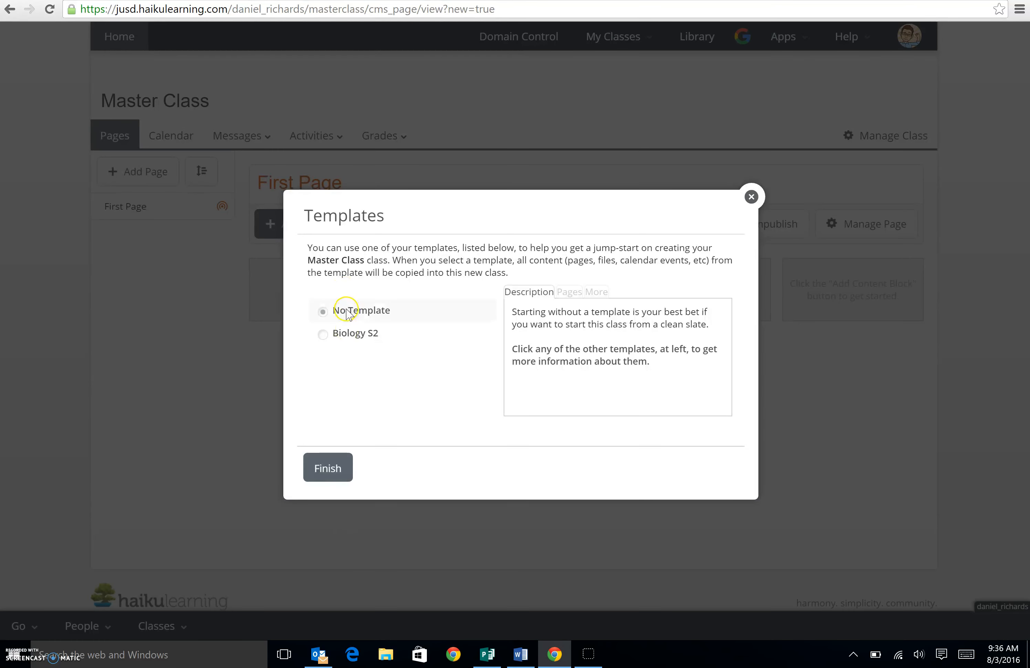
click(329, 468)
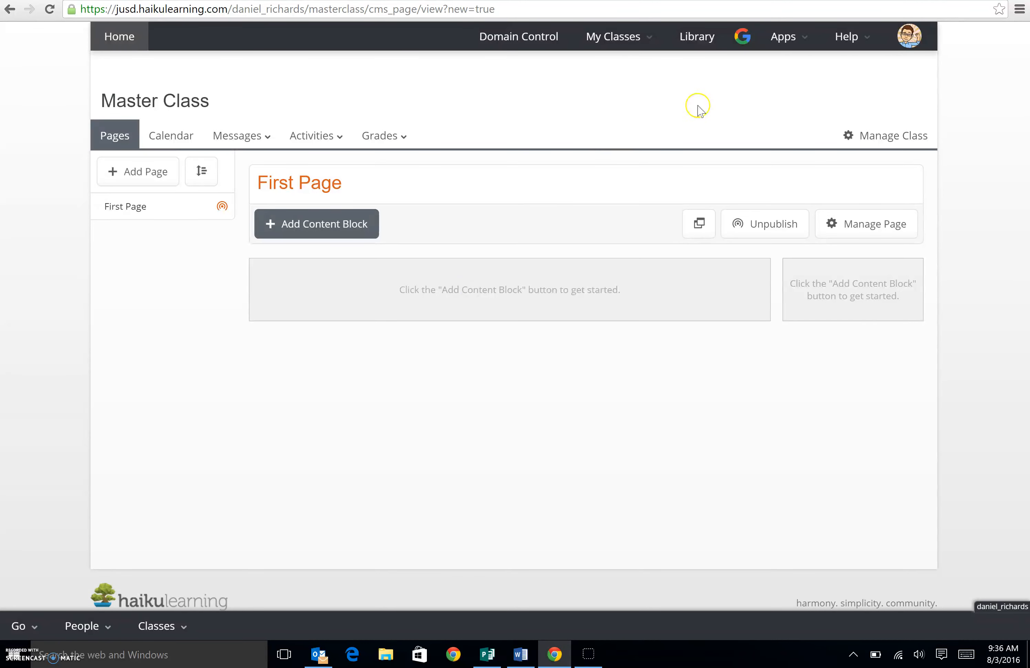
Open the Master Class roster and create sections for the class
click(892, 140)
click(866, 189)
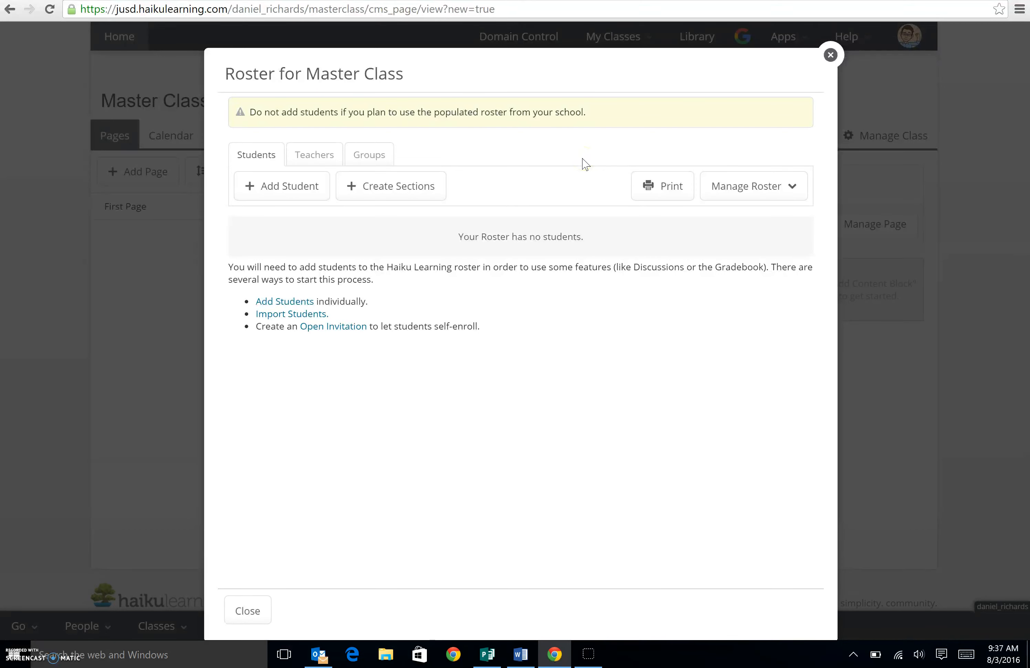
click(365, 192)
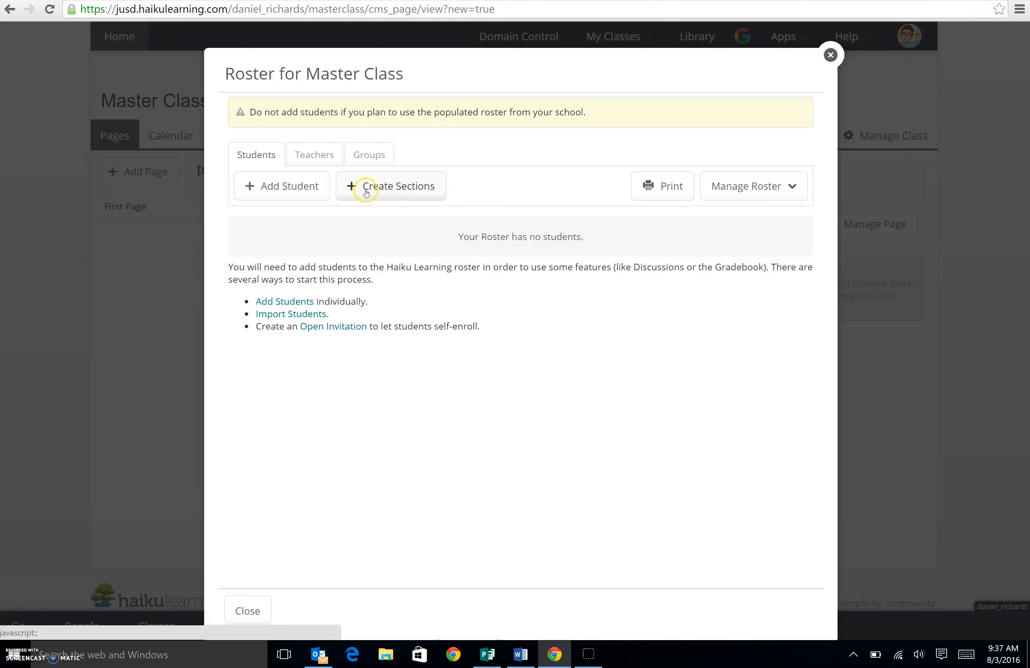
click(382, 194)
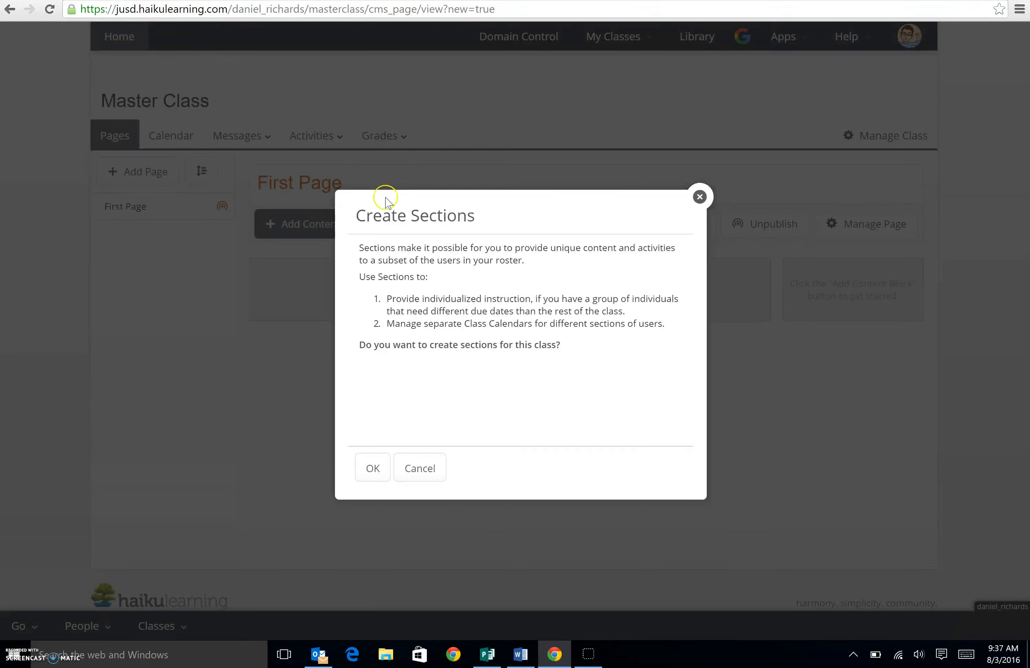
click(371, 467)
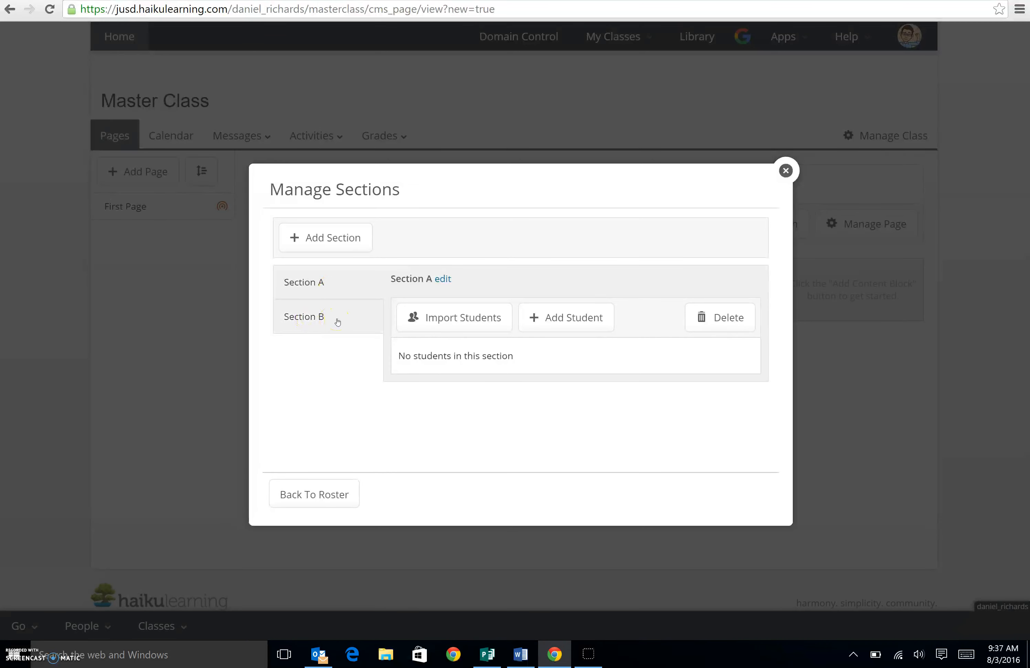
Rename Section A to Period 1 and Section B to Period 2
click(443, 279)
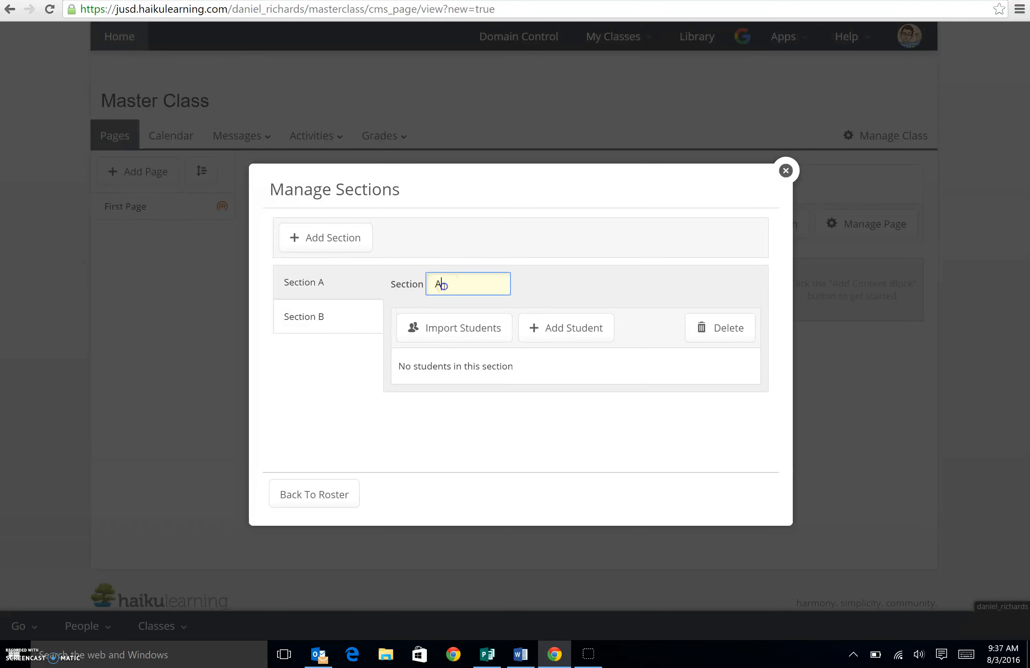
text(Per)
click(346, 317)
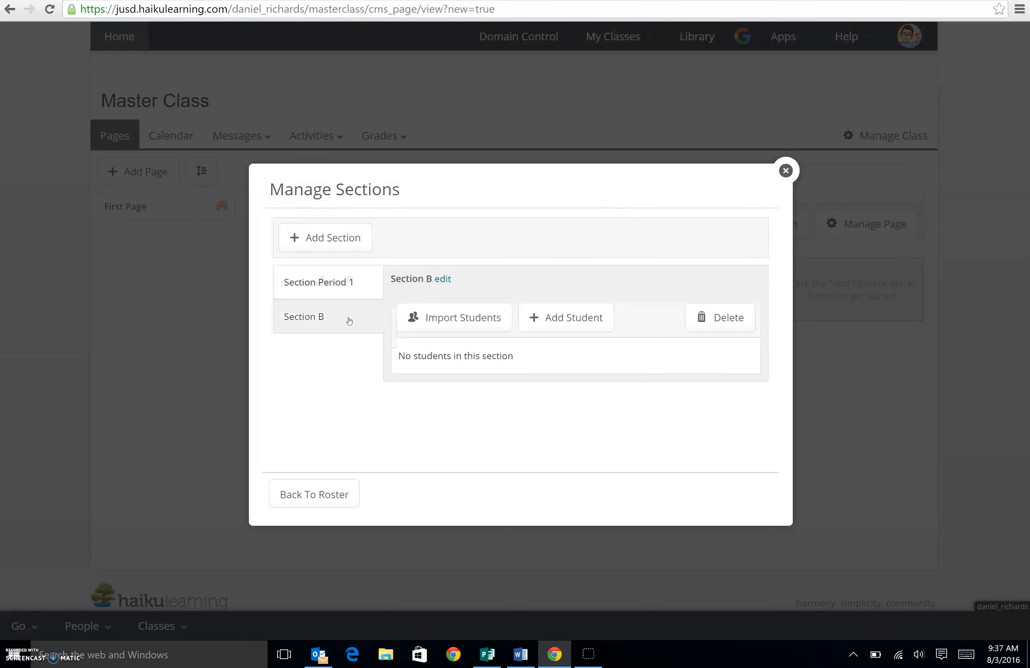
click(441, 278)
drag(459, 285, 400, 295)
text(Period 2)
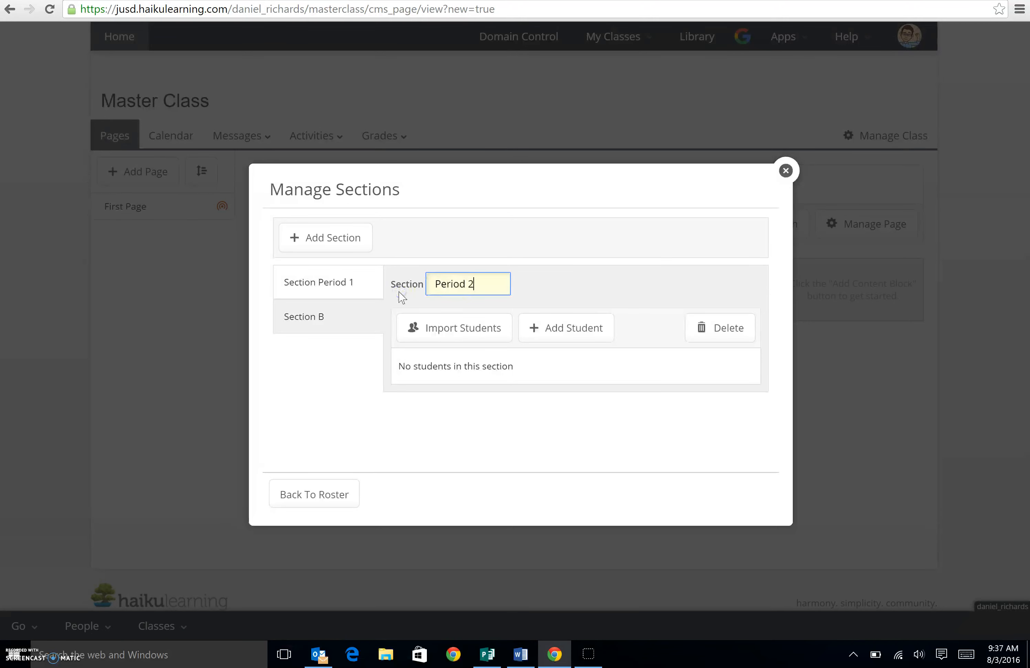
click(348, 291)
click(348, 321)
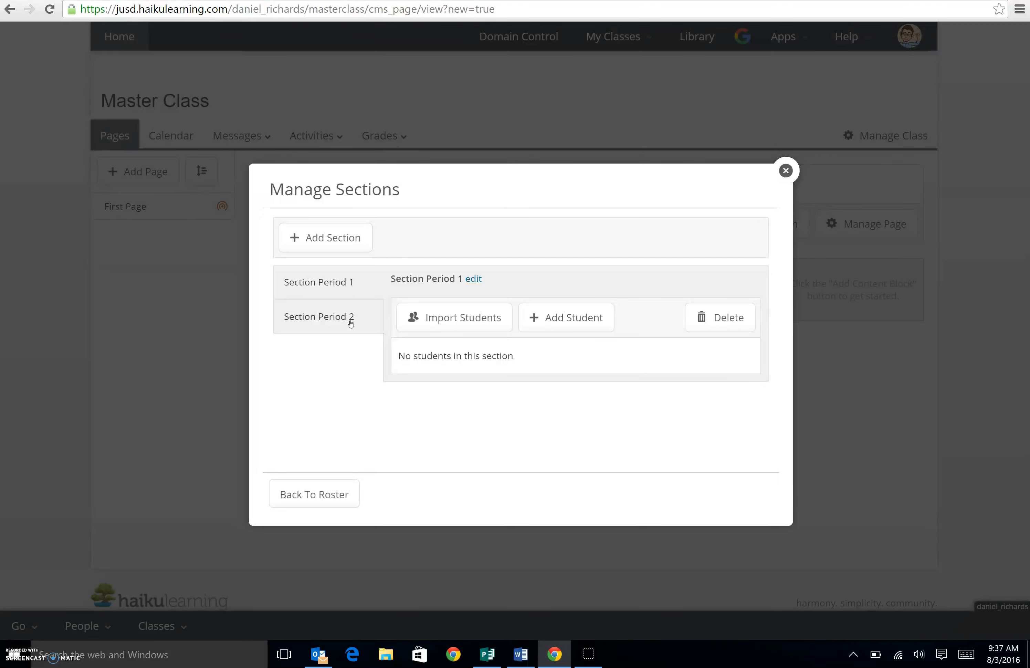
click(316, 238)
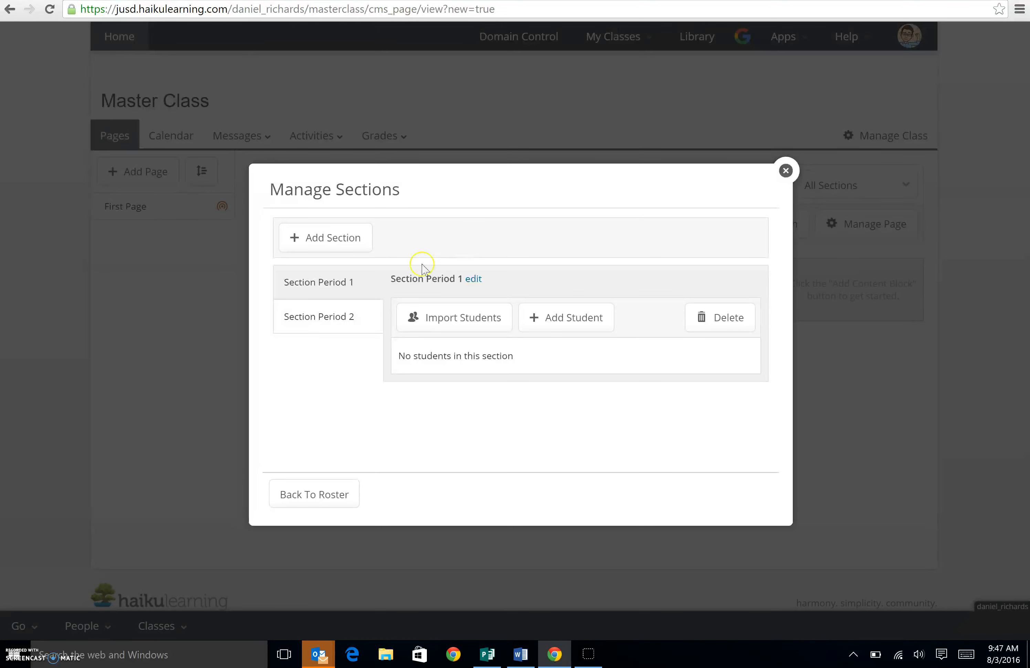
Import students into Section Period 1 by linking it to the SANDBOX COURSE roster
click(323, 286)
click(468, 321)
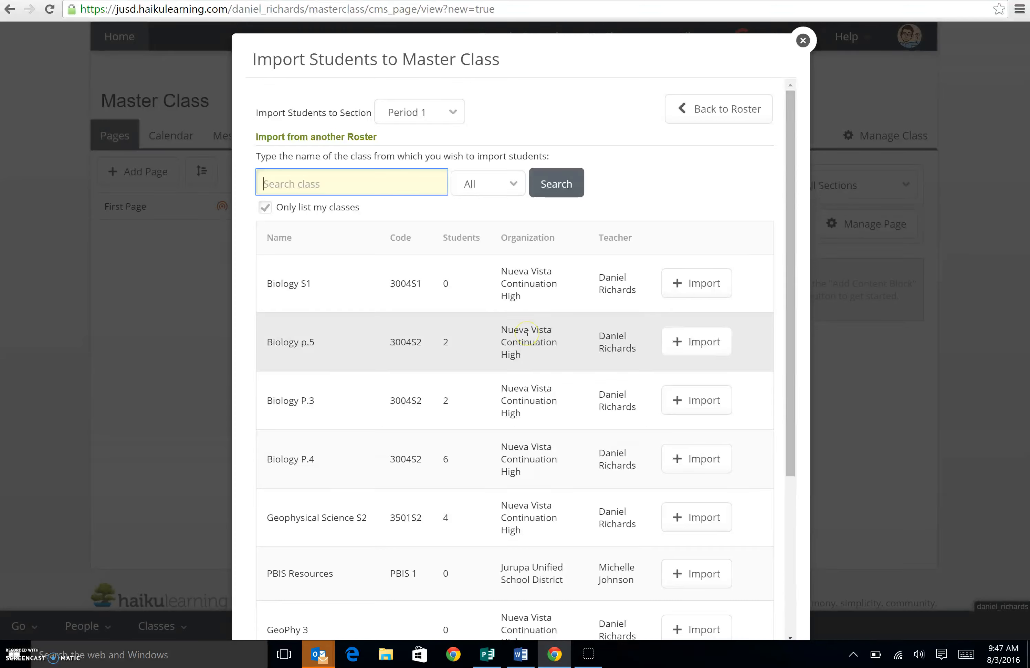
scroll(527, 332, down, 5)
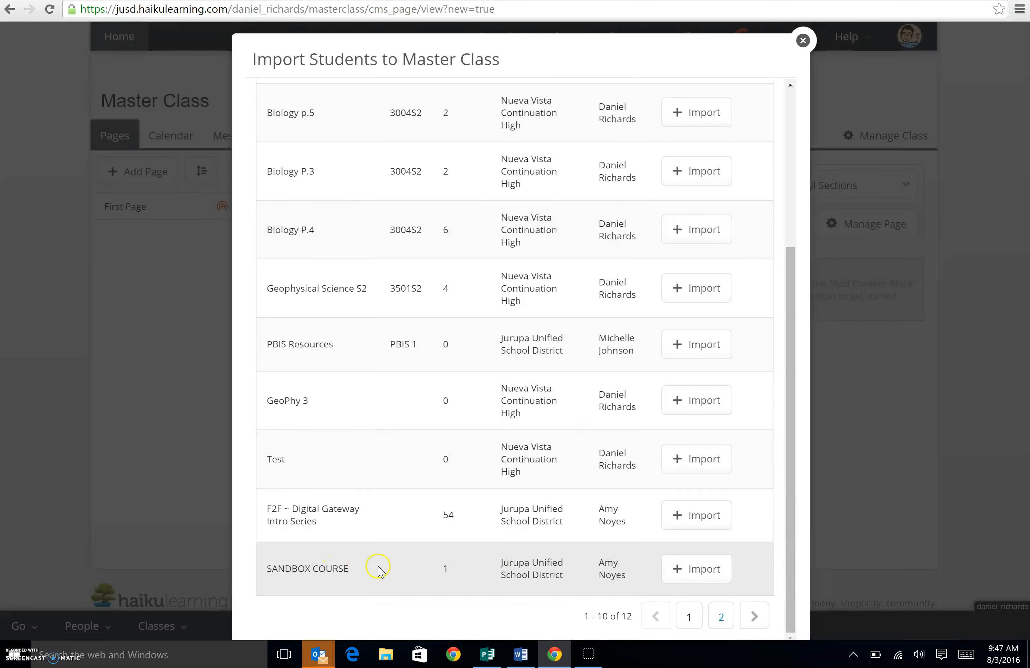
click(710, 573)
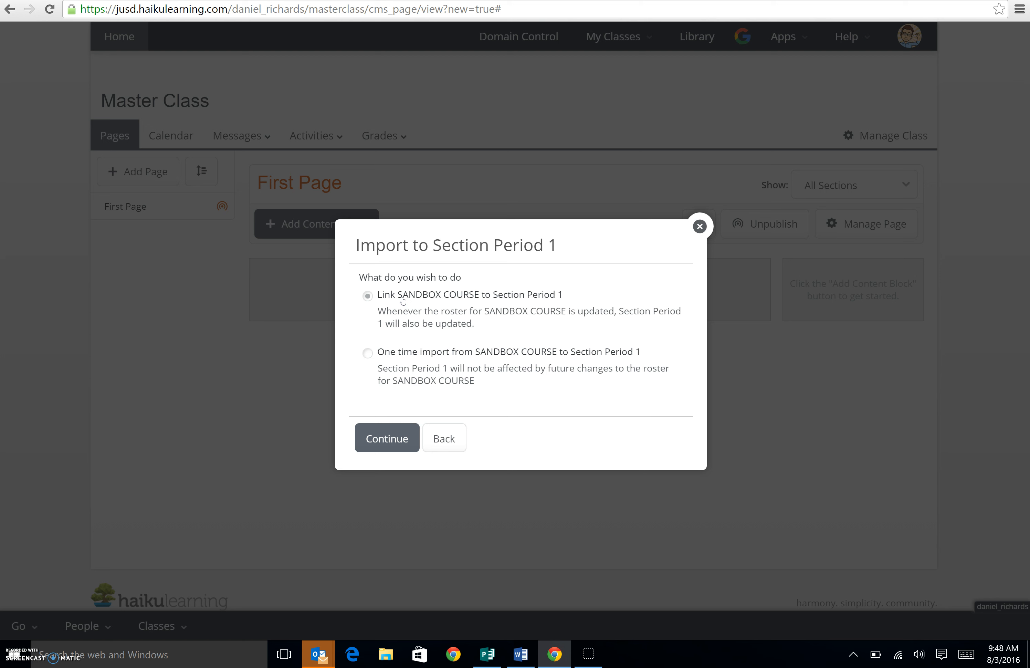
click(397, 445)
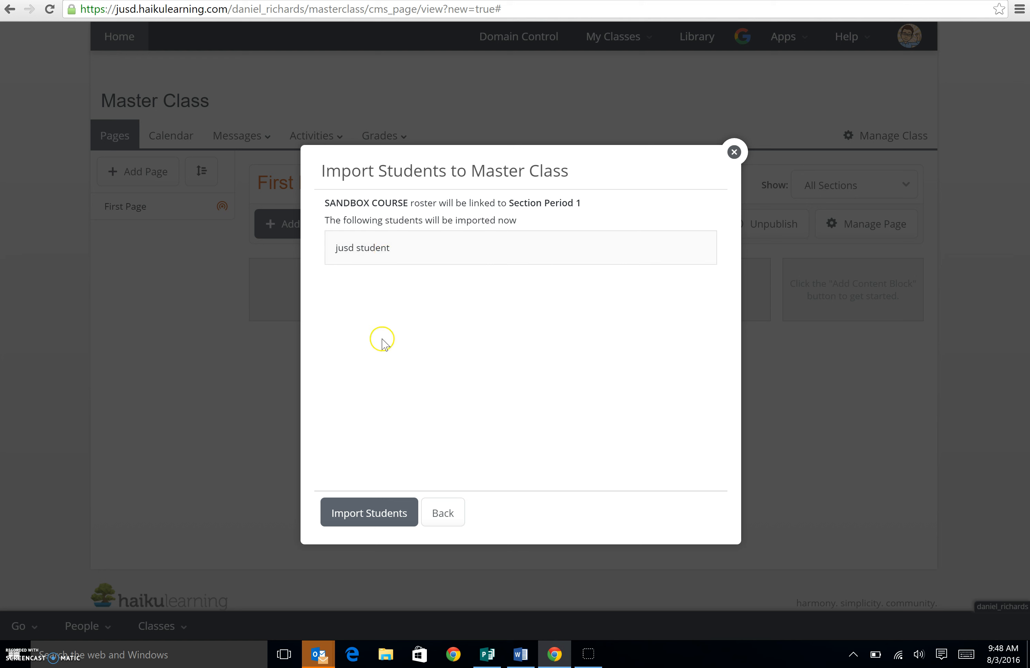
click(375, 515)
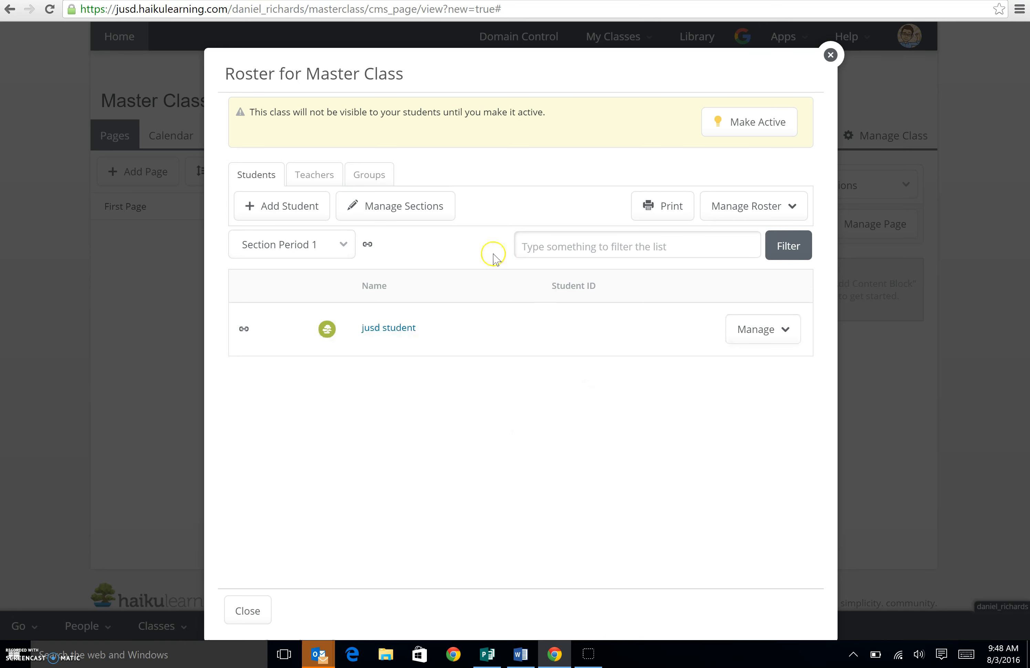
Start a student import into Section Period 2 and list only my own classes as roster sources
click(418, 211)
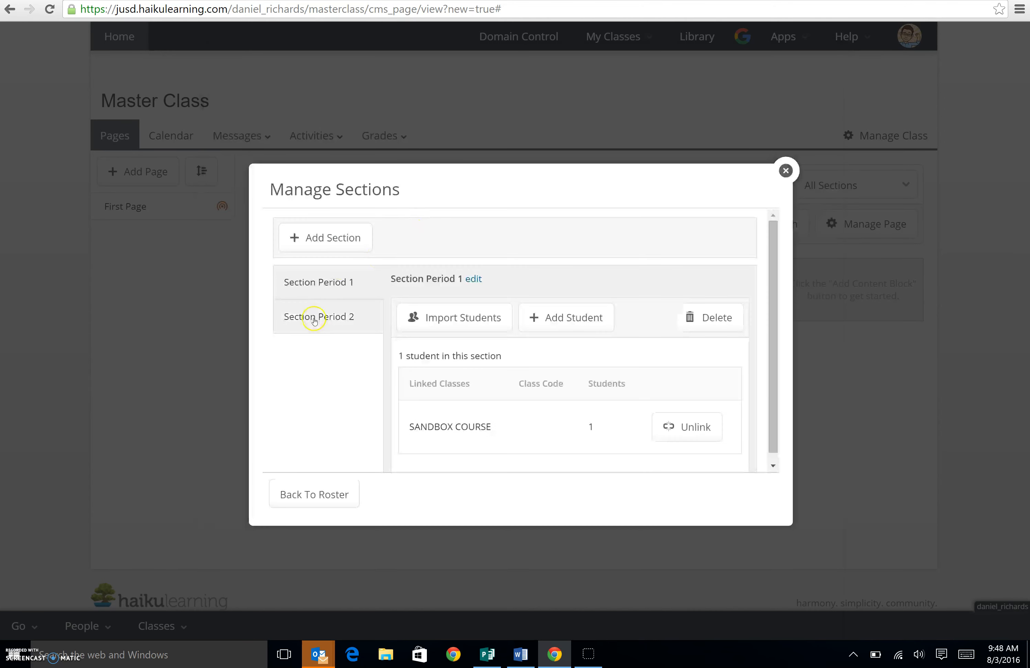
click(315, 320)
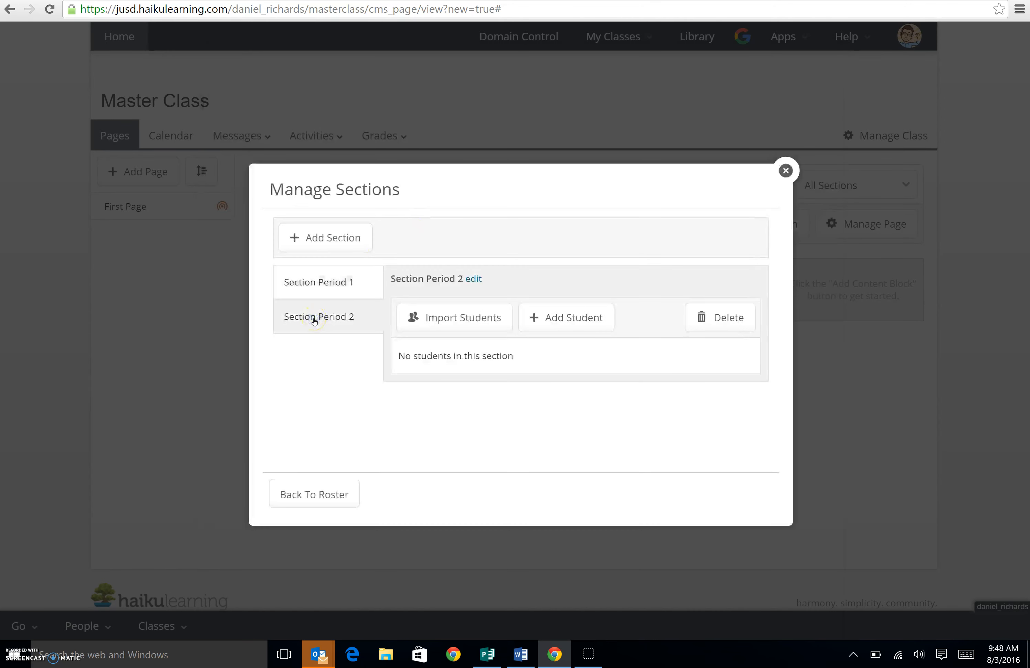
click(475, 324)
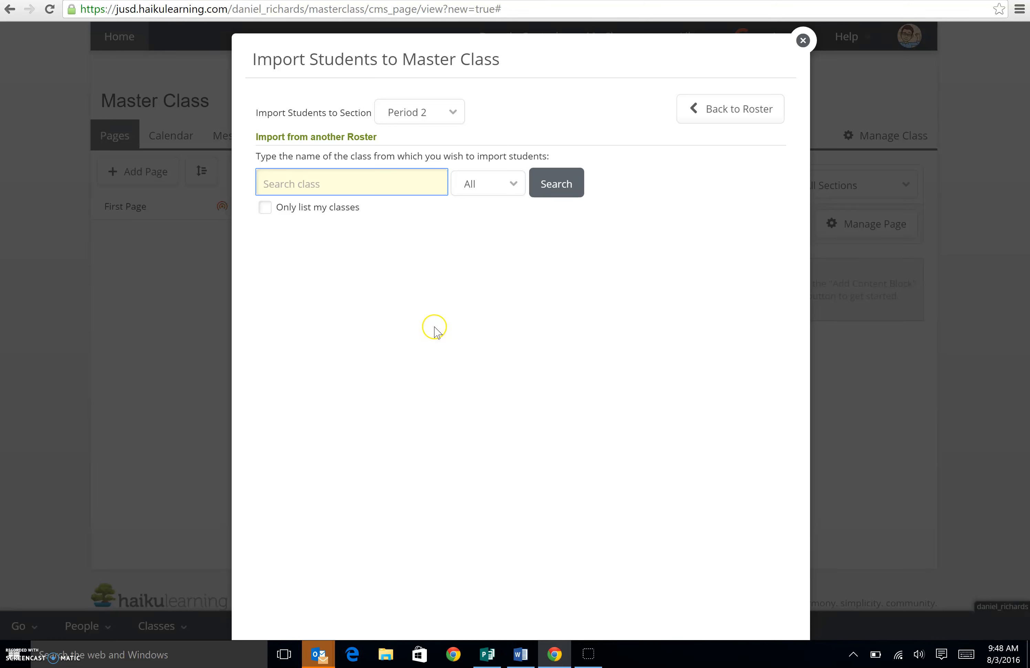
click(266, 210)
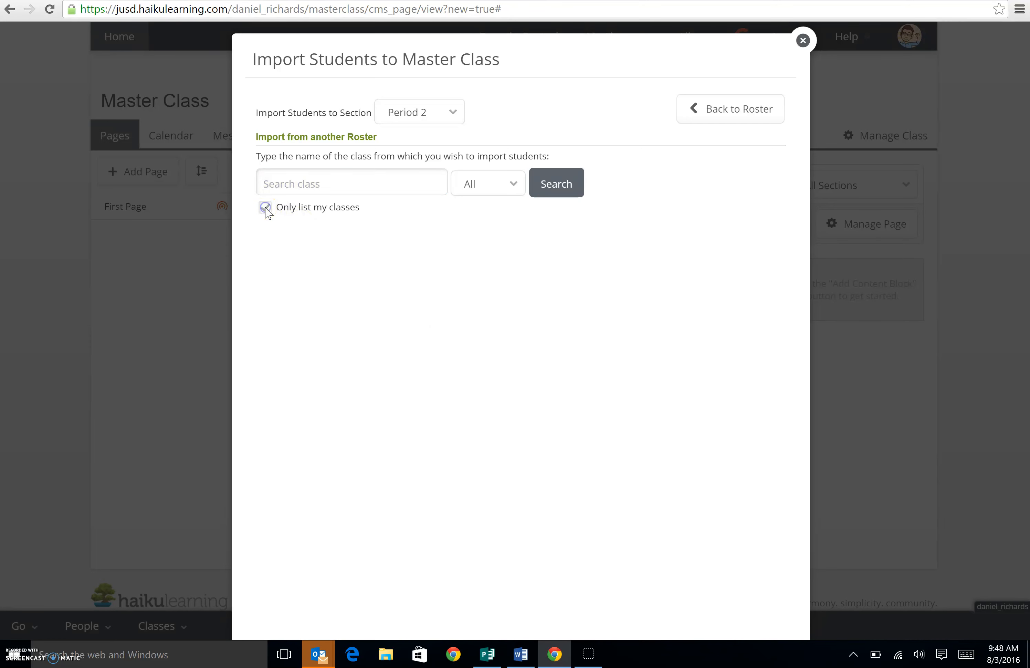
click(558, 190)
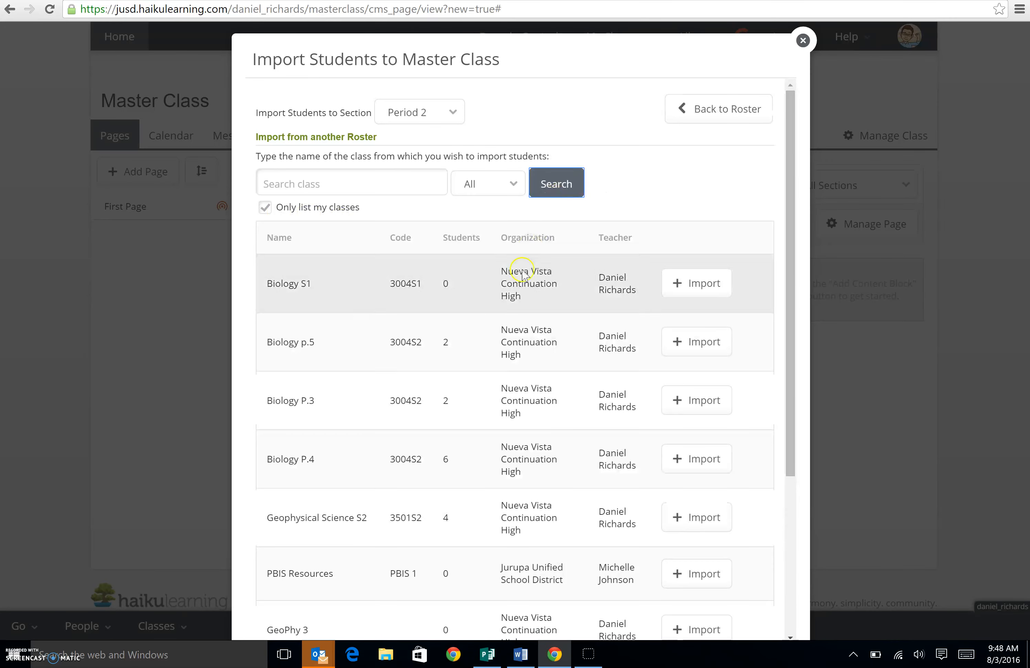
scroll(505, 336, down, 5)
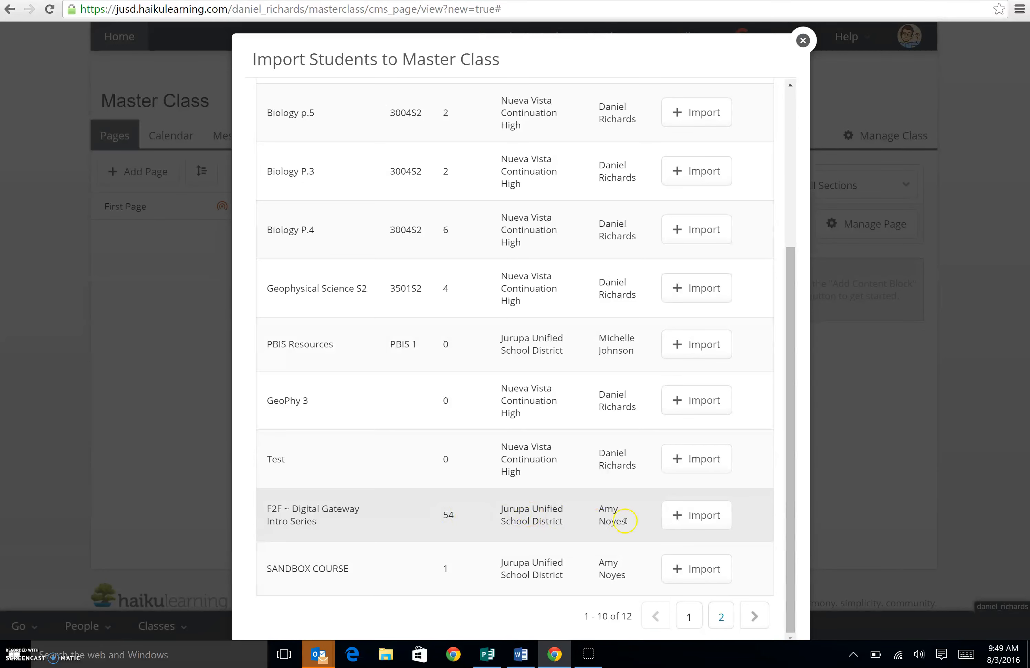
Link the F2F ~ Digital Gateway Intro Series roster to Section Period 2 and import its students
click(698, 517)
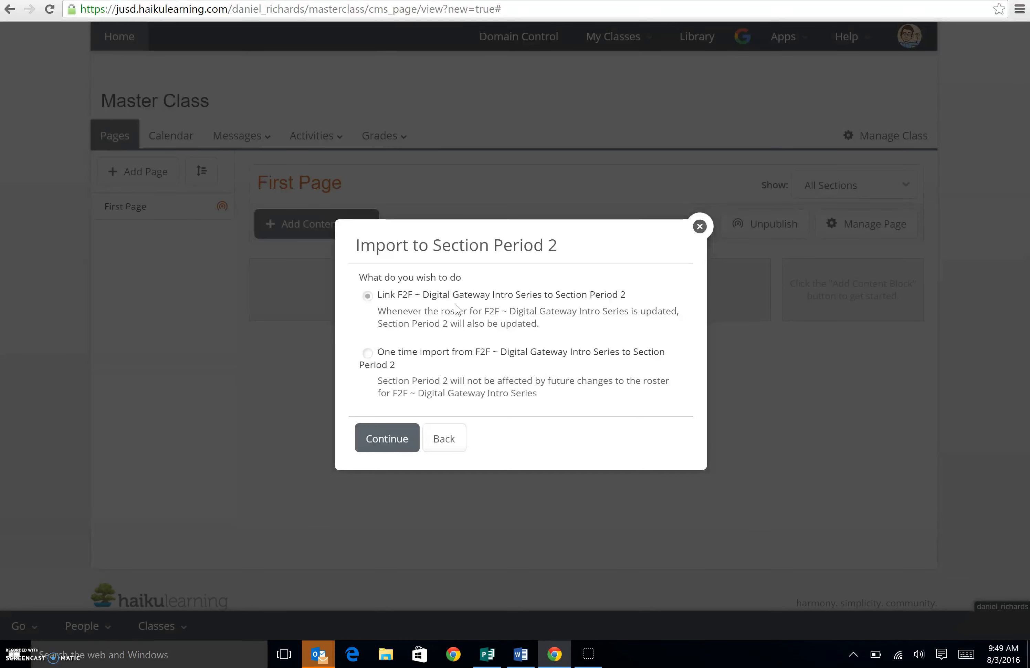
click(388, 439)
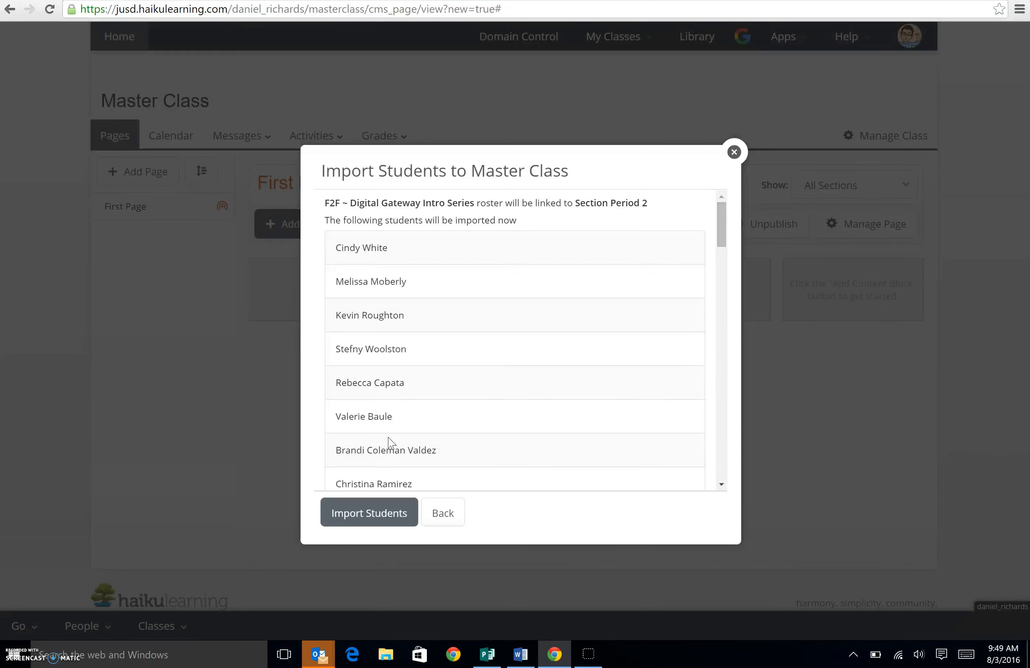
scroll(538, 289, down, 15)
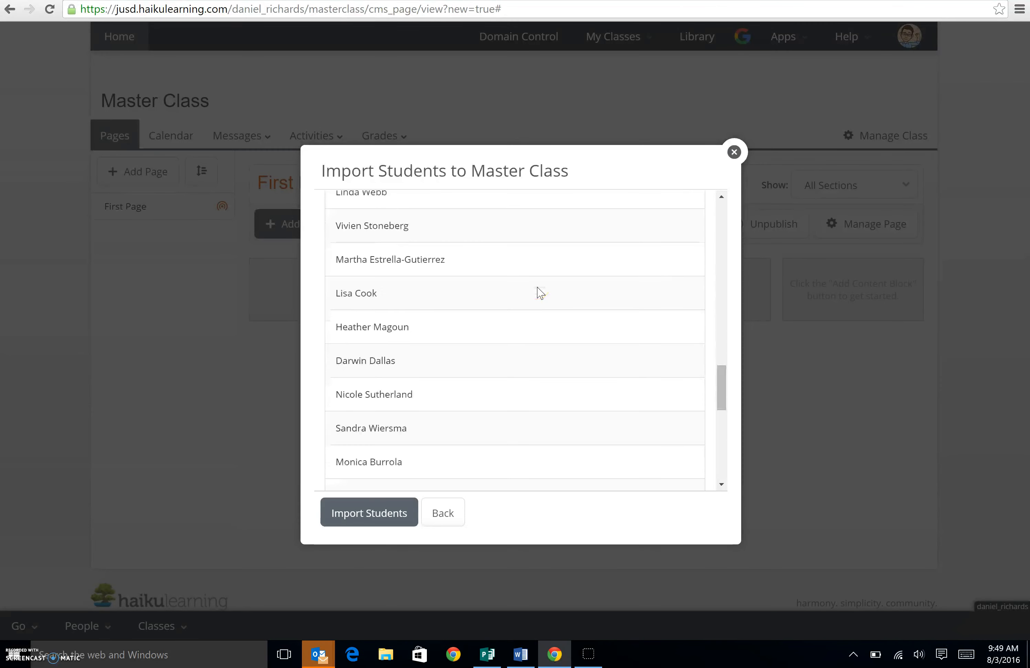
scroll(538, 290, down, 5)
click(372, 502)
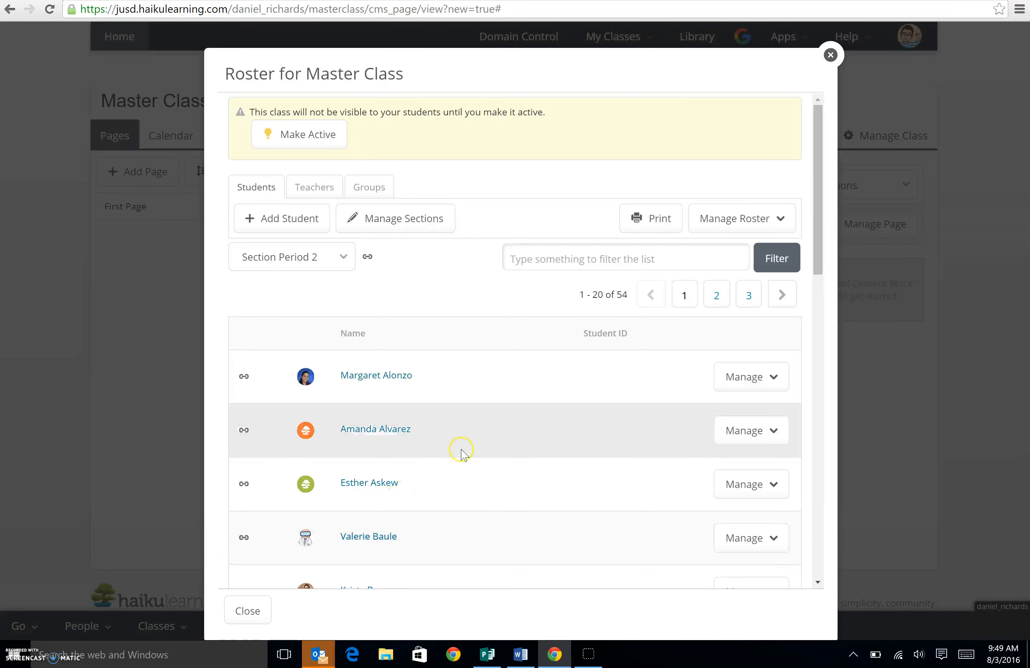
Look through the student list of Section Period 2 and close the Master Class roster
scroll(489, 399, down, 15)
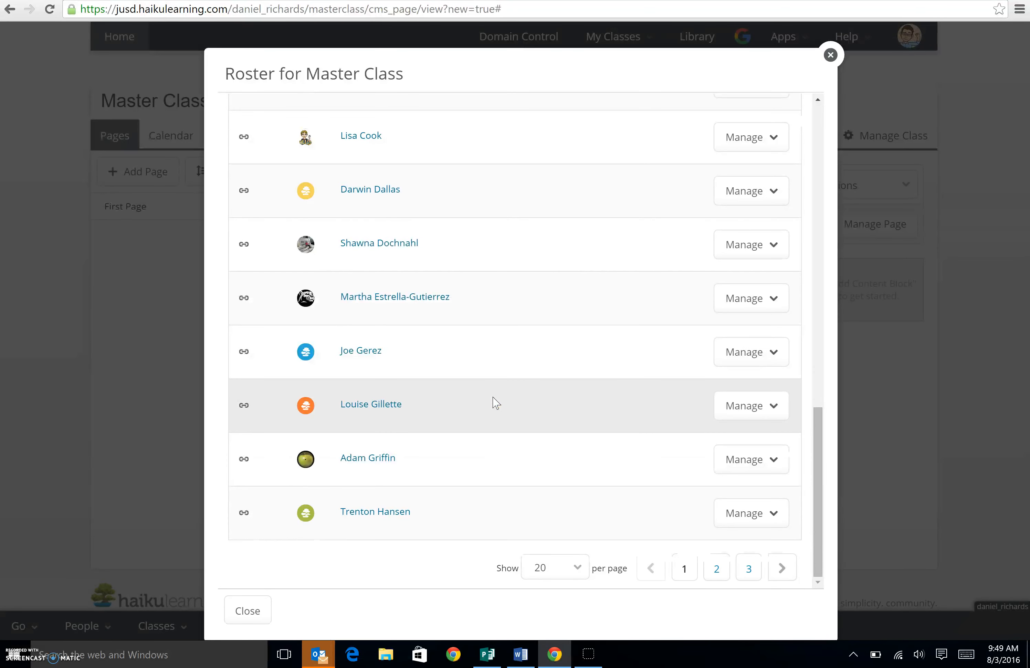
scroll(495, 402, up, 15)
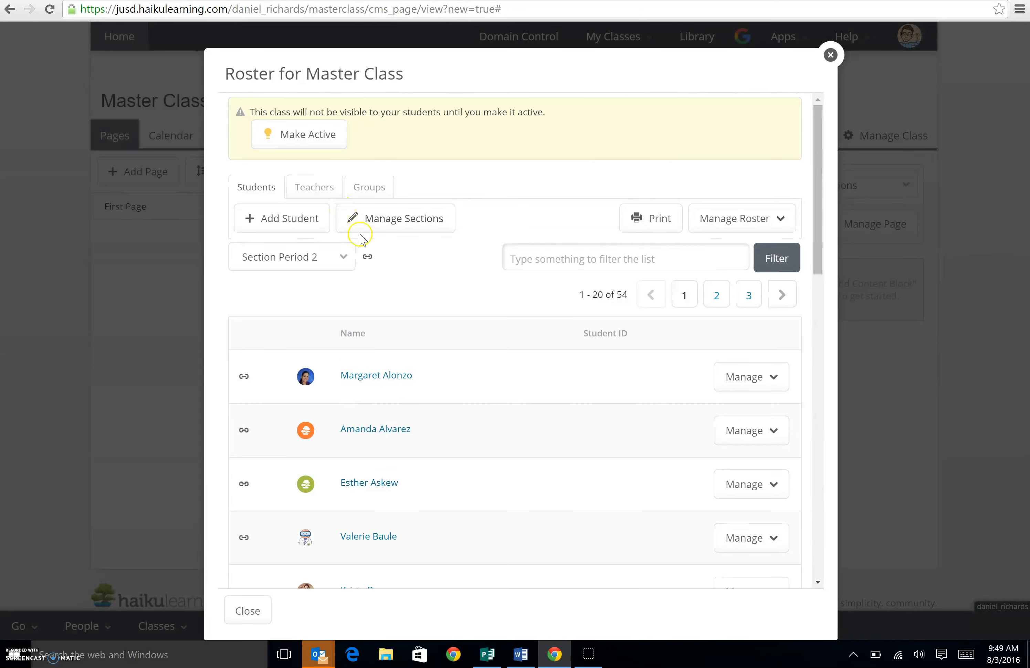
click(246, 611)
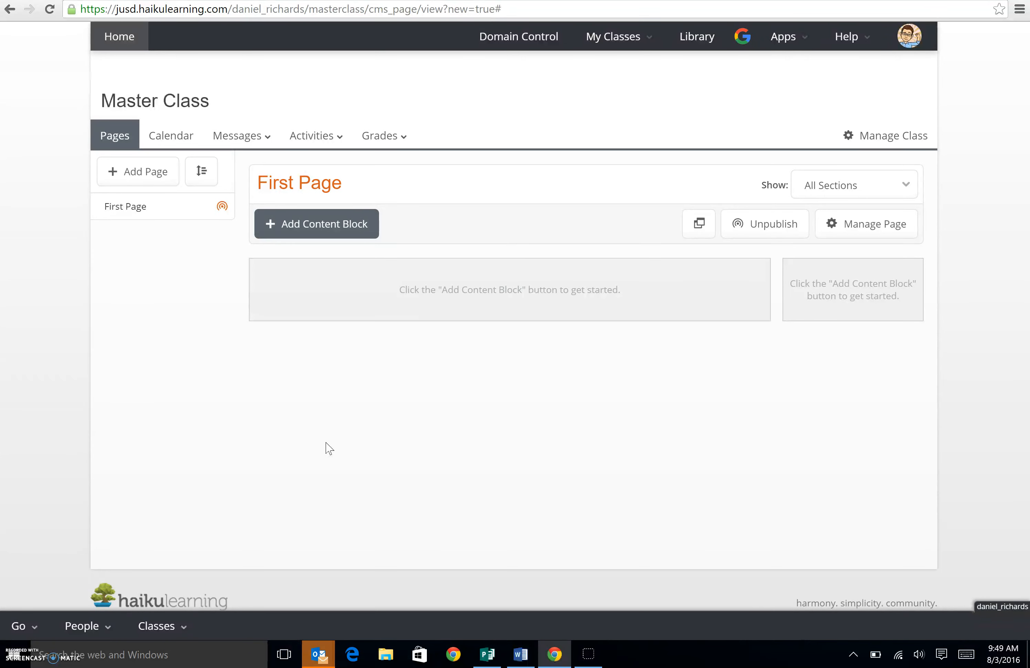
click(443, 233)
click(305, 228)
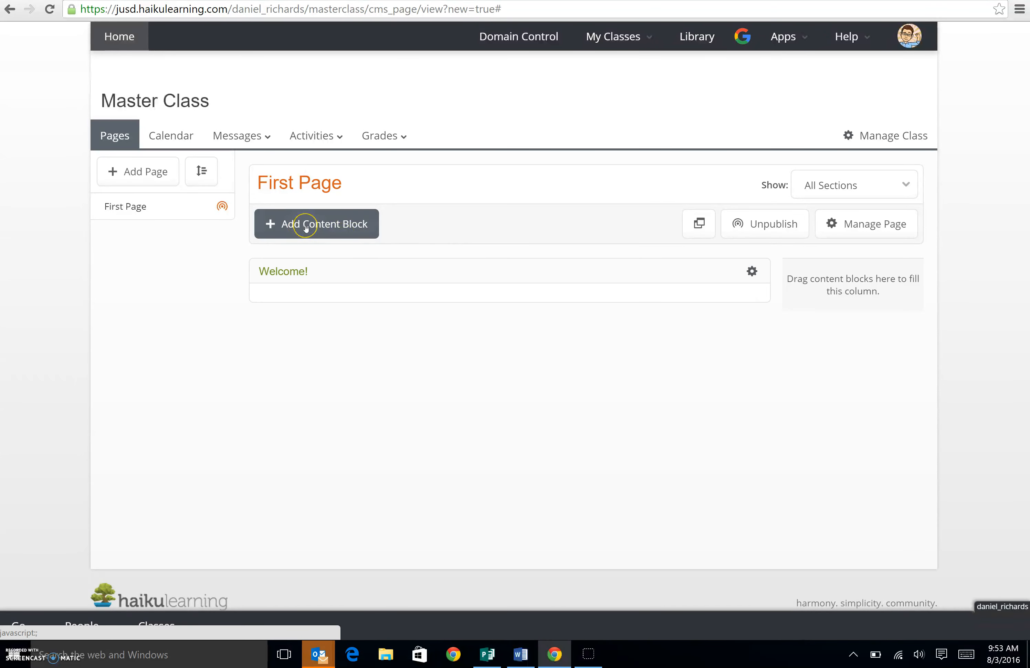
Create a page titled Mammals at the end of the page list, only for Section Period 1
click(128, 171)
drag(452, 202, 364, 201)
text(Ma)
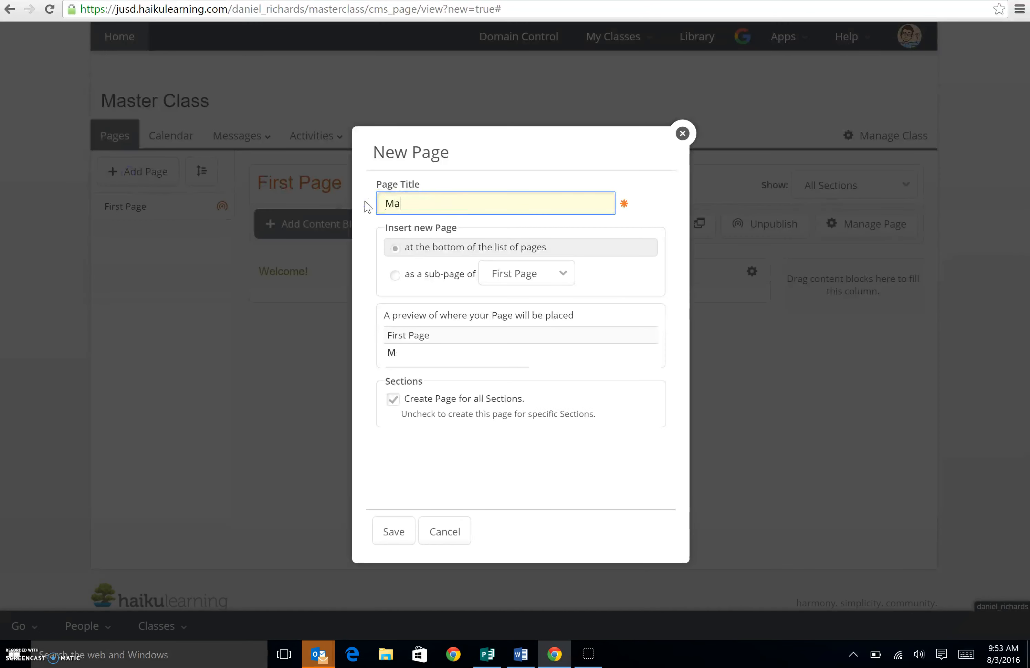
text(mmals)
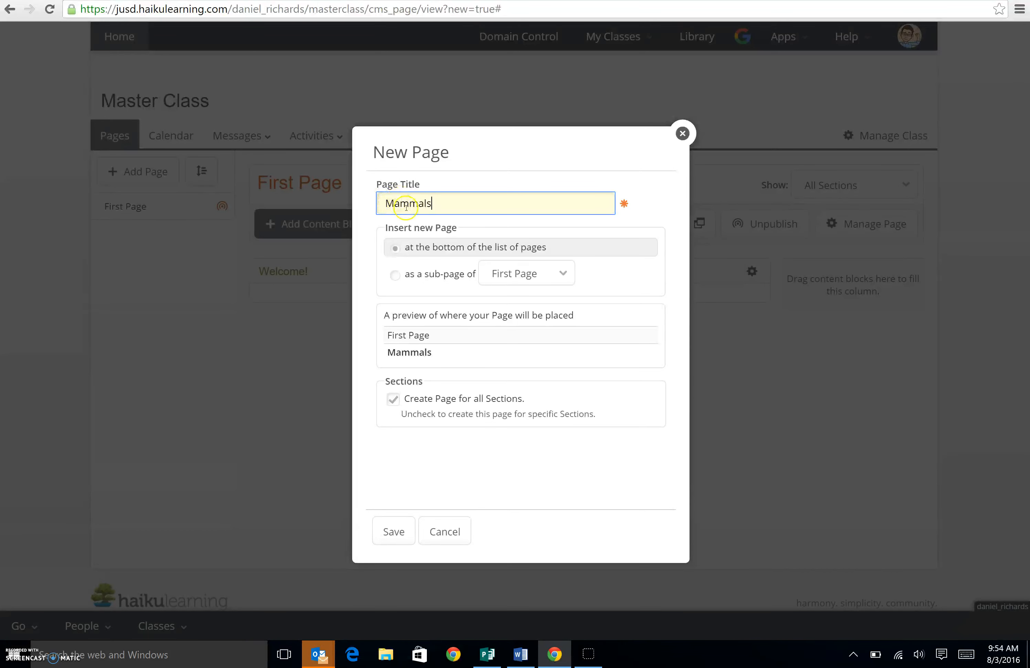
click(393, 399)
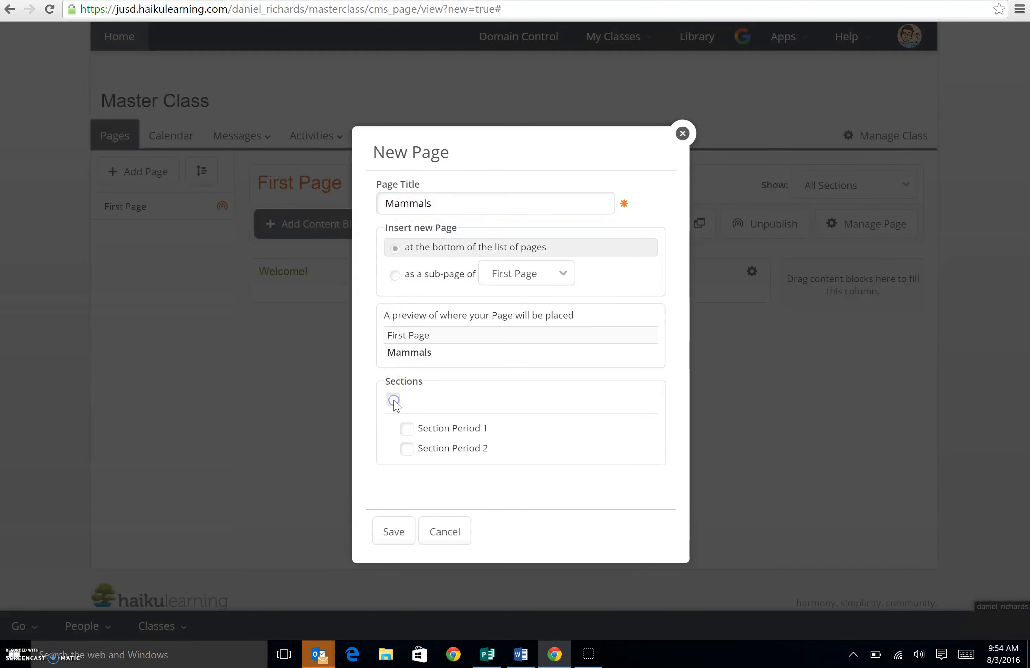
click(407, 429)
click(401, 533)
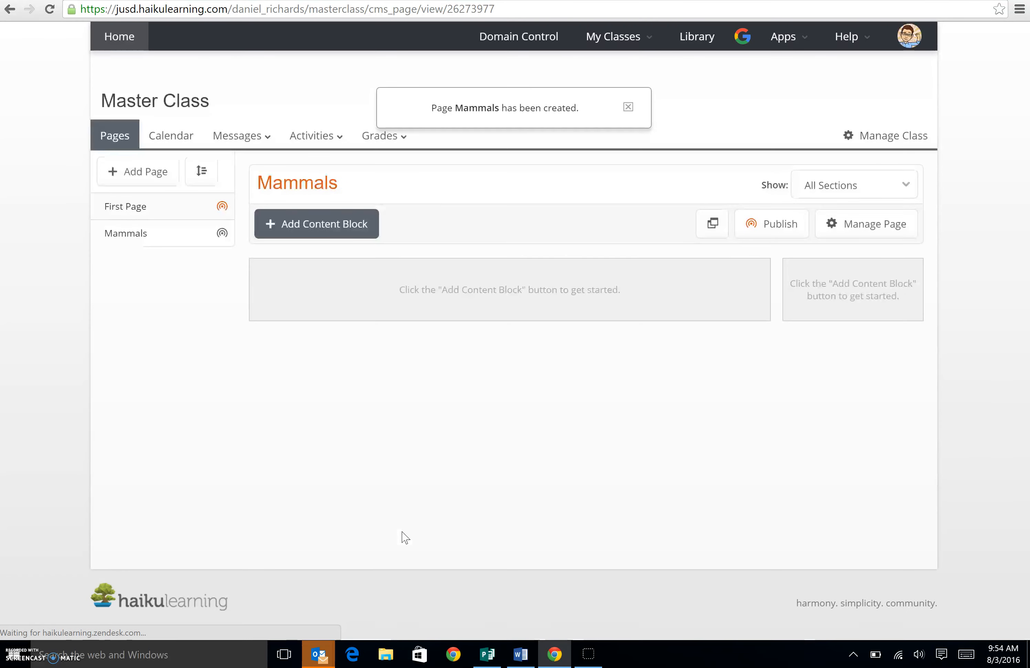
click(627, 106)
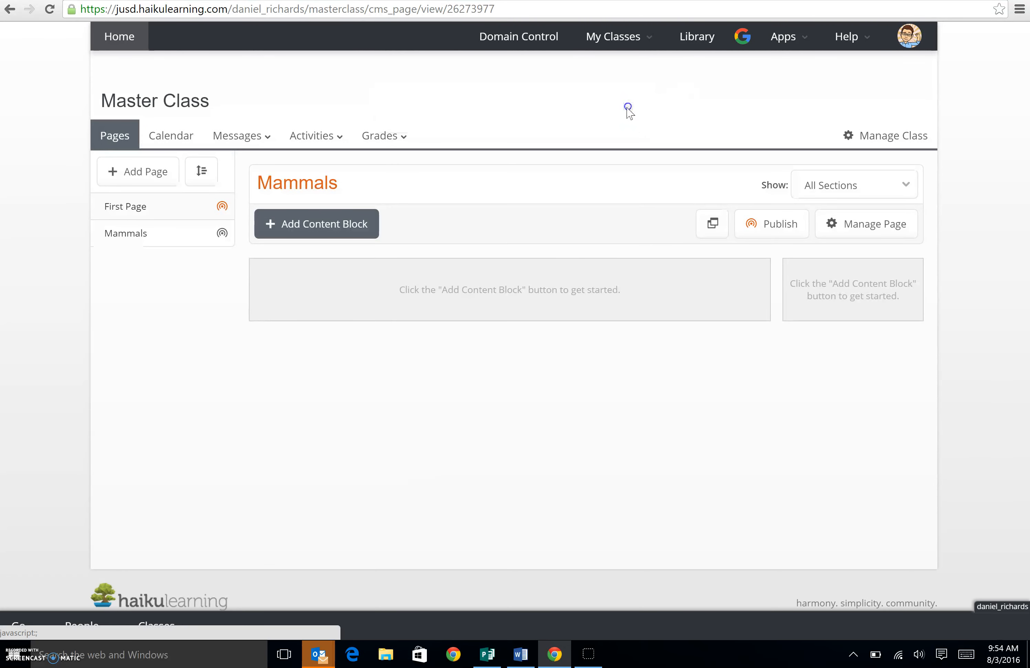